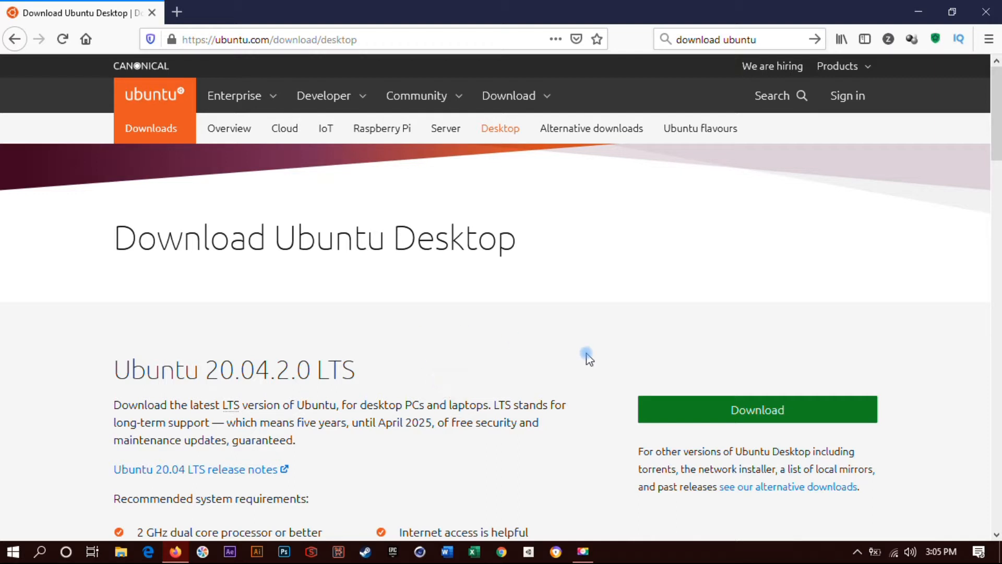
# Step: Download the Ubuntu 20.04.2.0 LTS desktop ISO, choosing to save the file
pyautogui.click(686, 410)
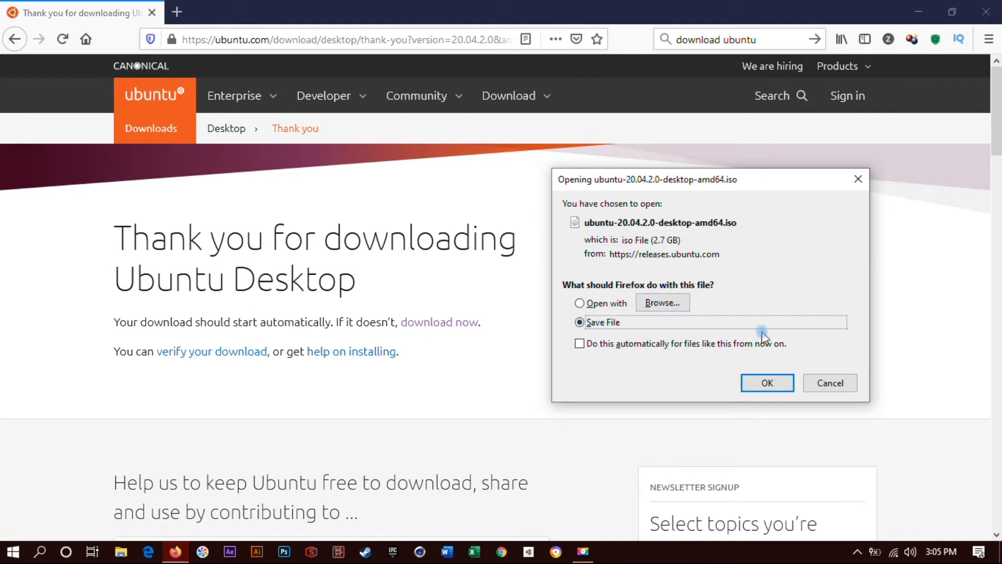
pyautogui.click(770, 382)
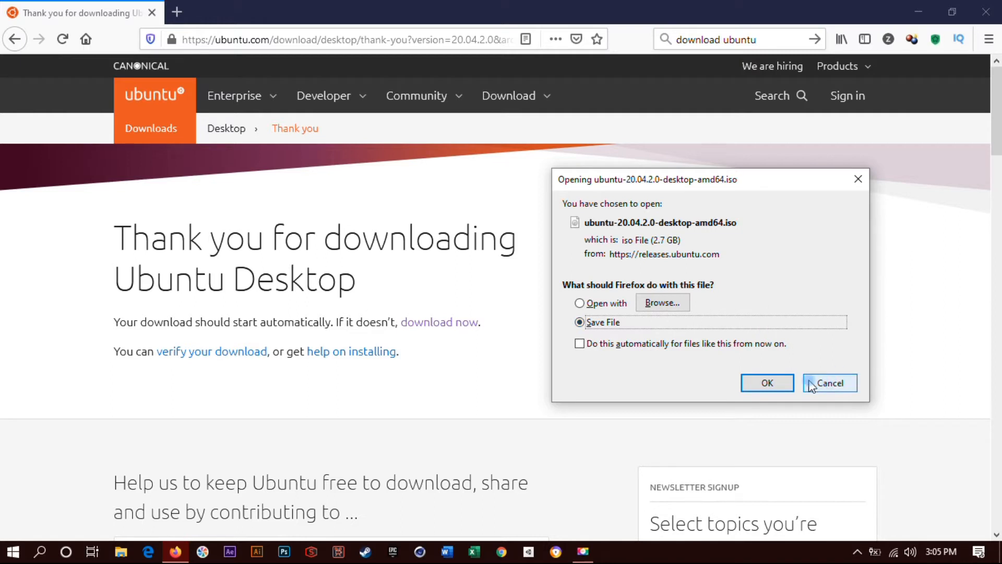
pyautogui.click(768, 381)
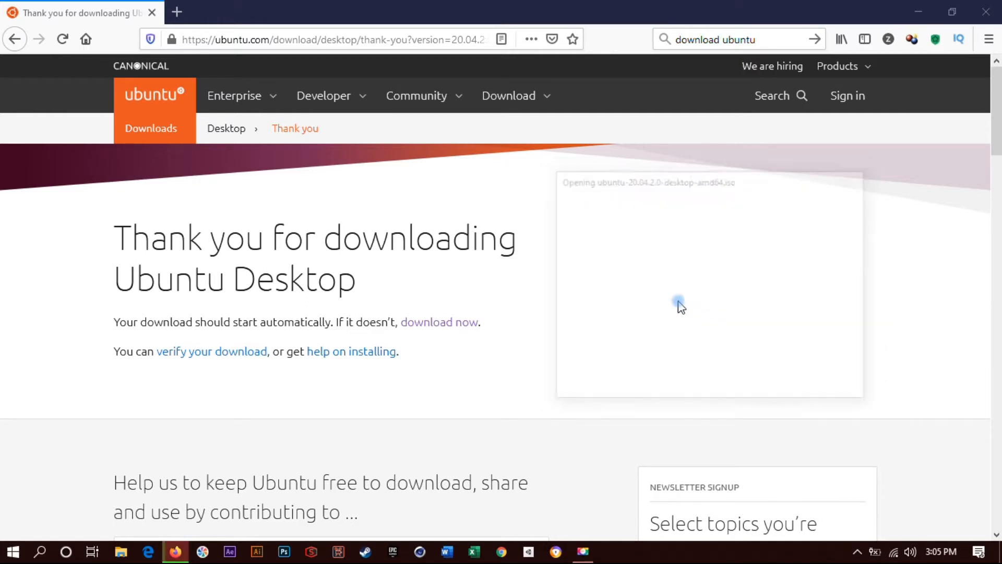
# Step: Cancel the running ISO download and close the browser
pyautogui.click(634, 52)
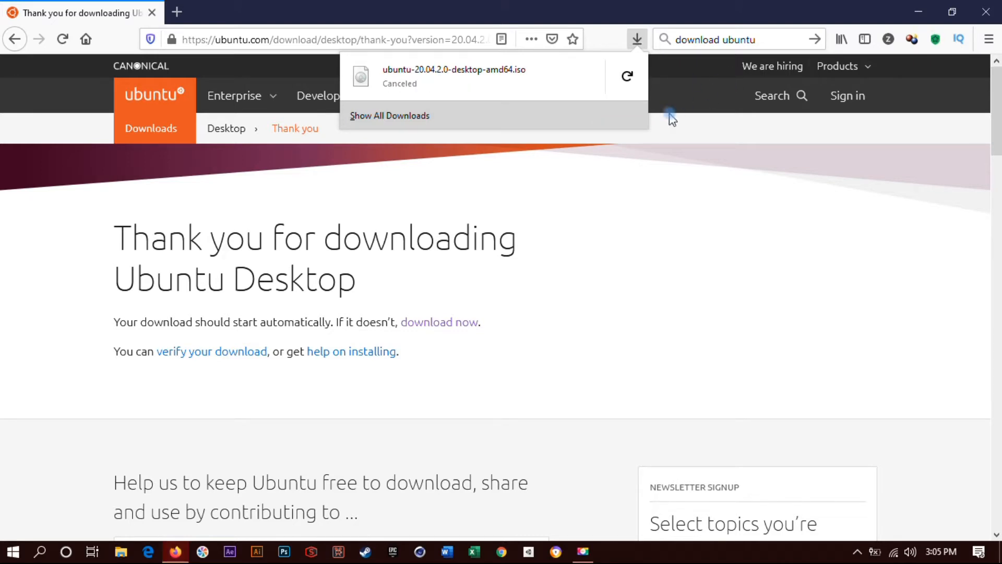
pyautogui.click(987, 11)
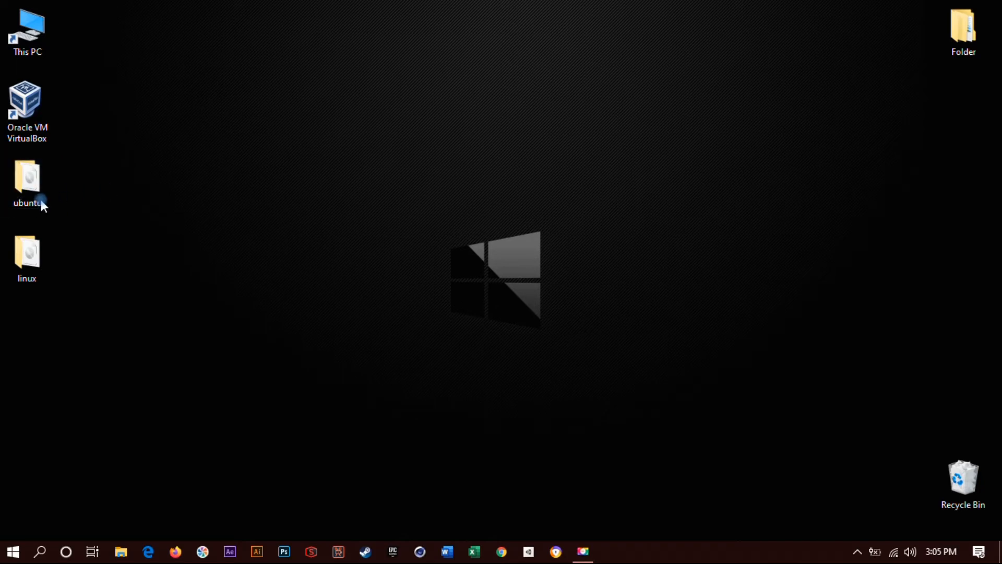
# Step: Check the Ubuntu ISO in the desktop's ubuntu folder, close the folder and refresh the desktop
pyautogui.click(27, 204)
pyautogui.doubleClick(27, 203)
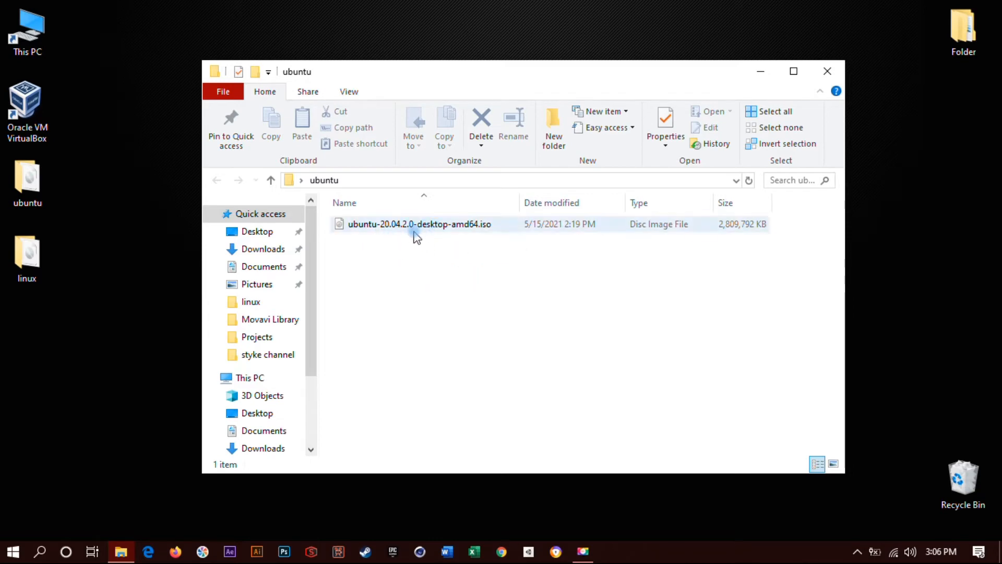
pyautogui.click(399, 229)
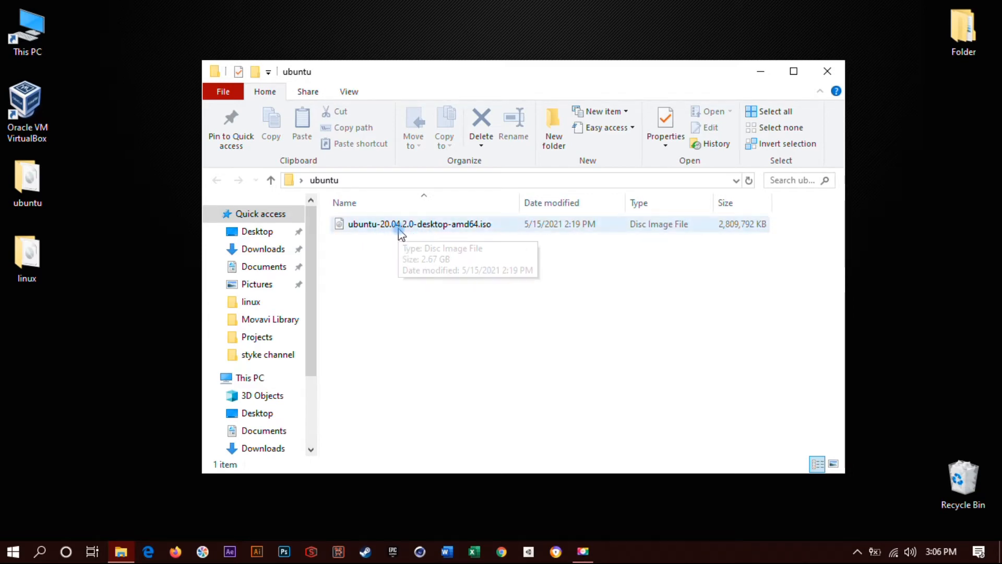
pyautogui.click(827, 79)
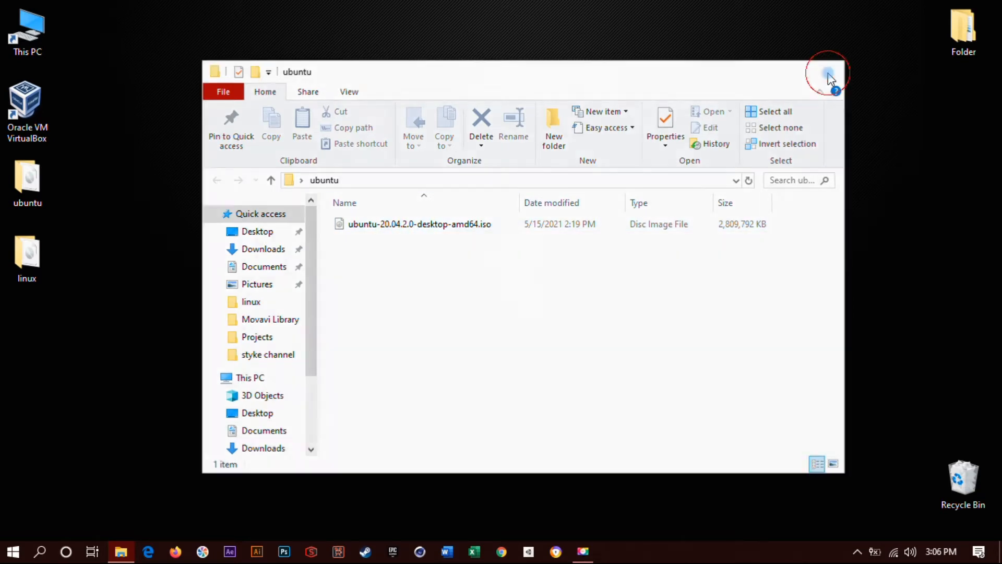
pyautogui.rightClick(129, 149)
pyautogui.click(150, 192)
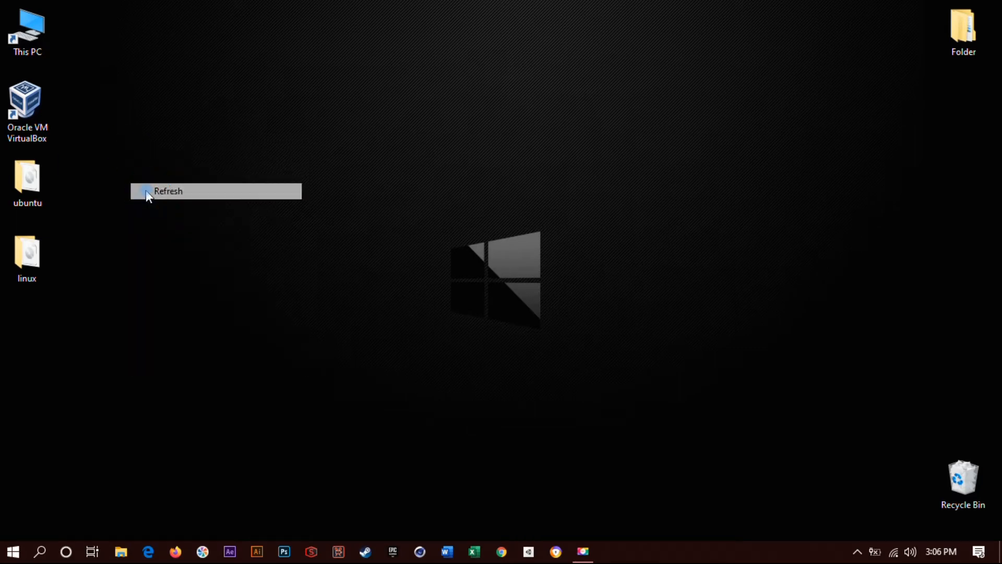
# Step: Switch to Oracle VM VirtualBox and begin a new virtual machine of type Linux, version Ubuntu (64-bit), checking the version against the ISO's file name
pyautogui.doubleClick(38, 126)
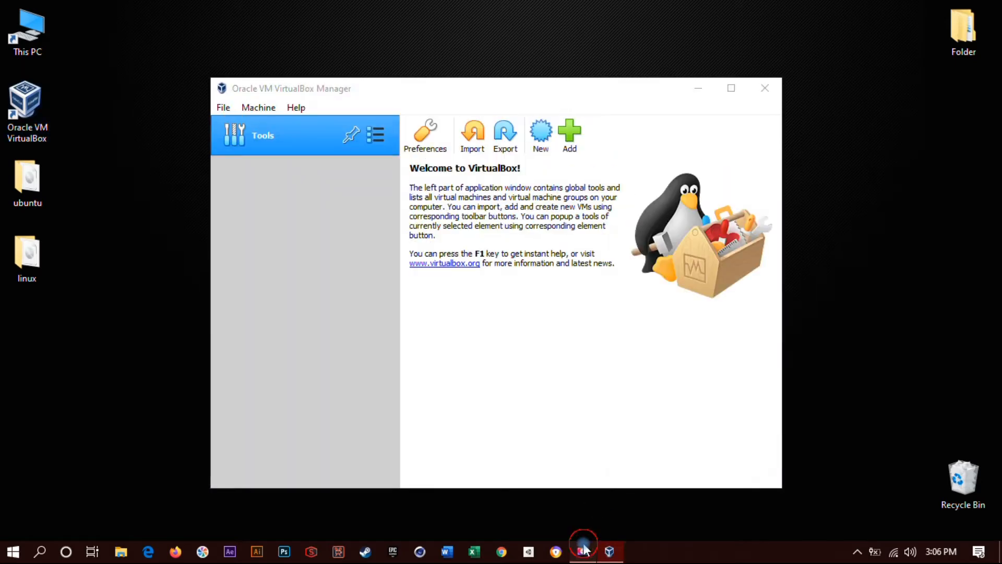
pyautogui.click(541, 131)
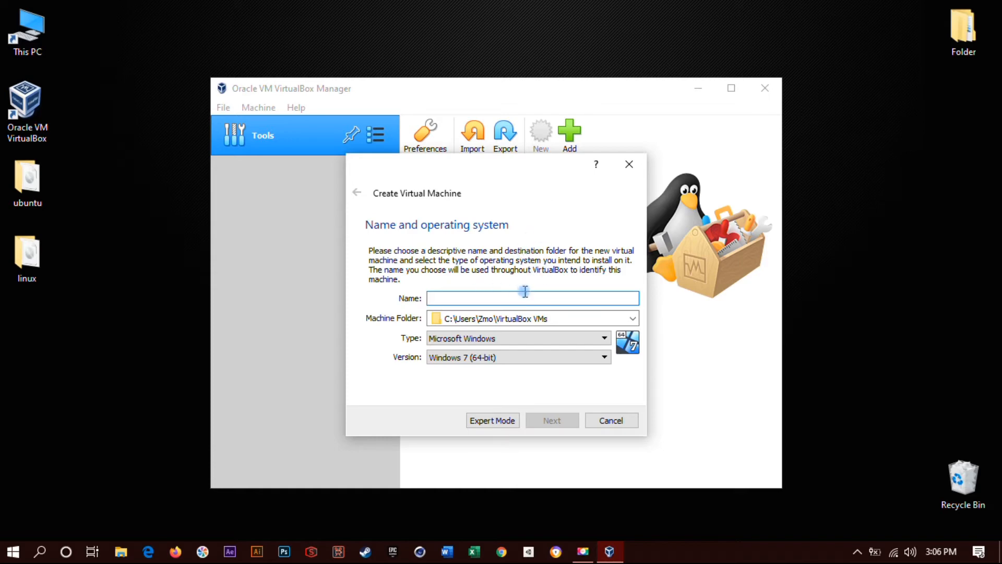
pyautogui.click(463, 340)
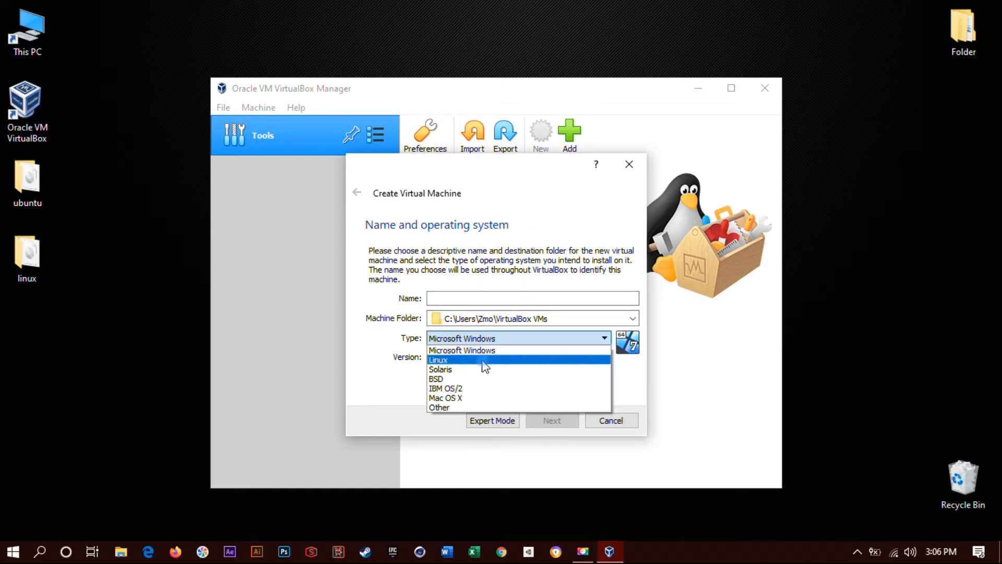
pyautogui.click(482, 361)
pyautogui.click(472, 359)
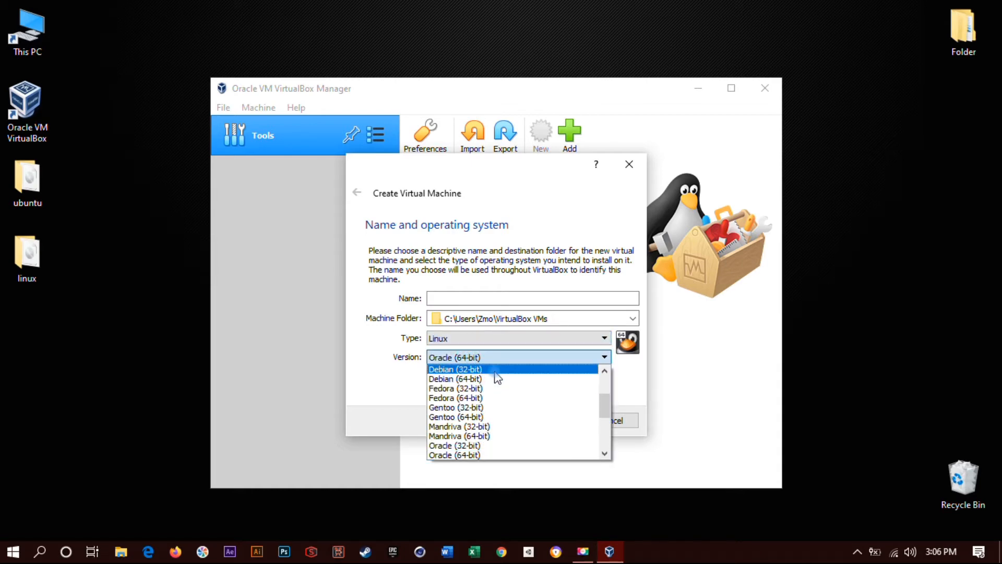
pyautogui.moveTo(603, 410); pyautogui.dragTo(606, 443)
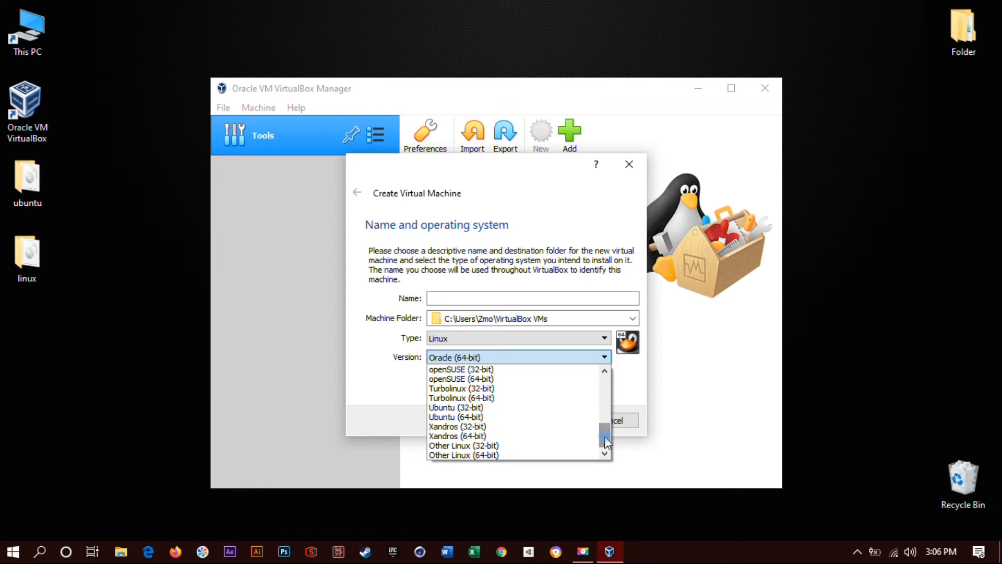
pyautogui.click(468, 418)
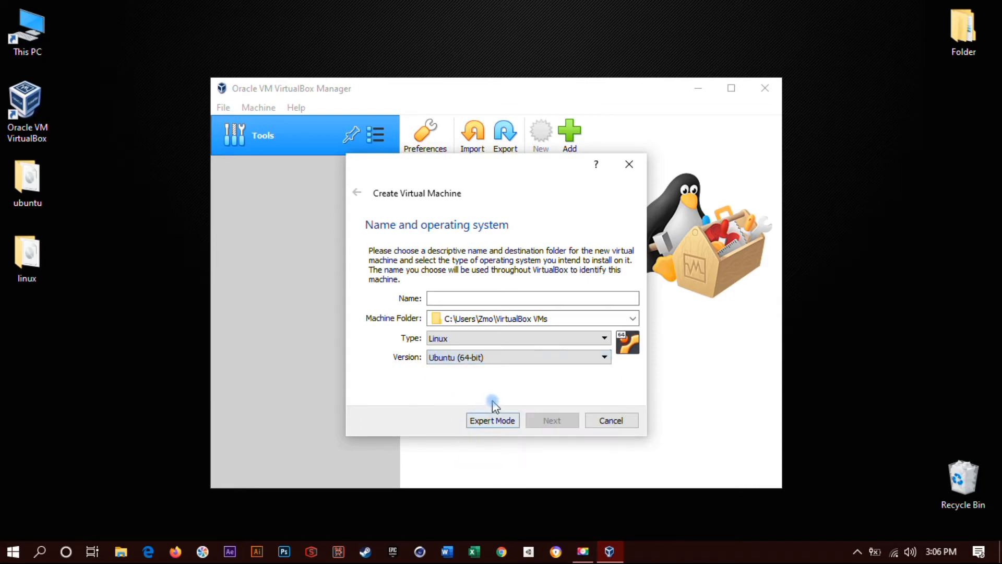
pyautogui.doubleClick(15, 192)
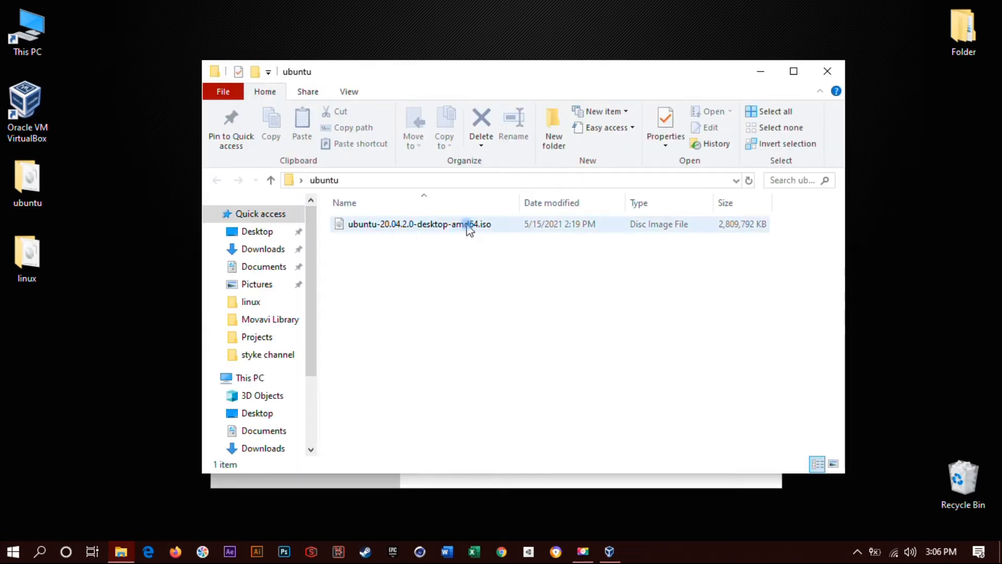
pyautogui.click(827, 71)
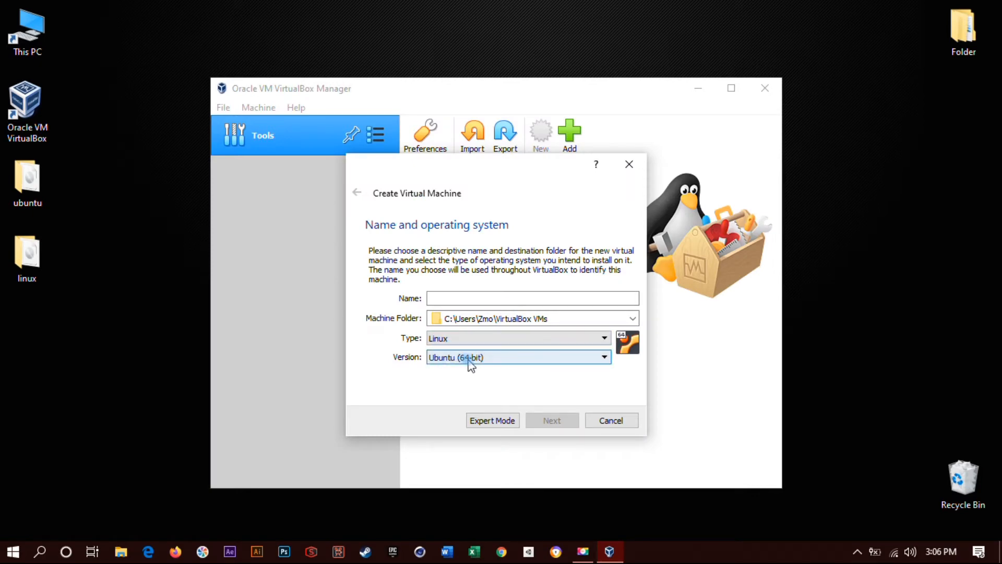
# Step: Name the virtual machine Ubuntu and accept the recommended memory size of 1024 MB
pyautogui.click(452, 299)
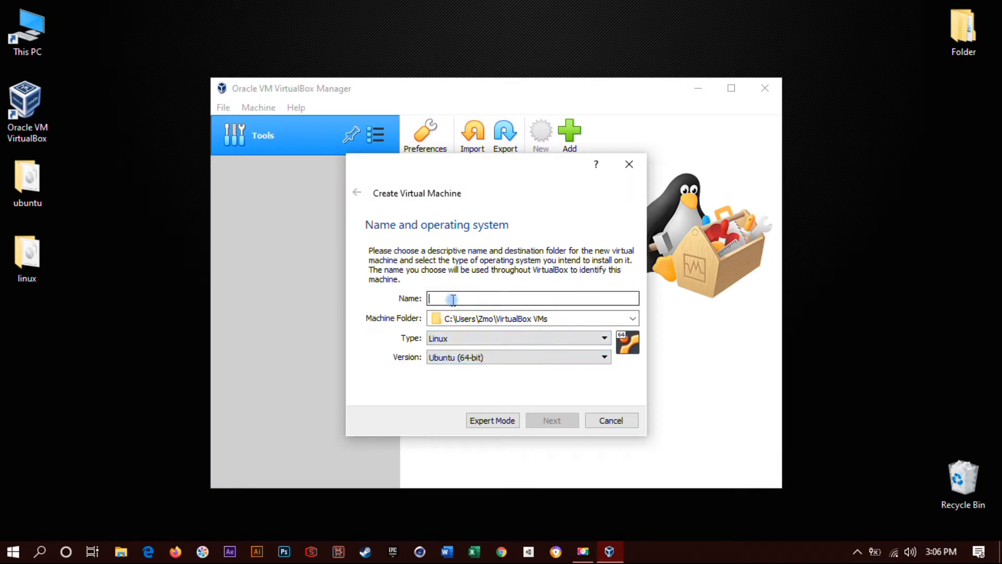
pyautogui.write('Ubuntu')
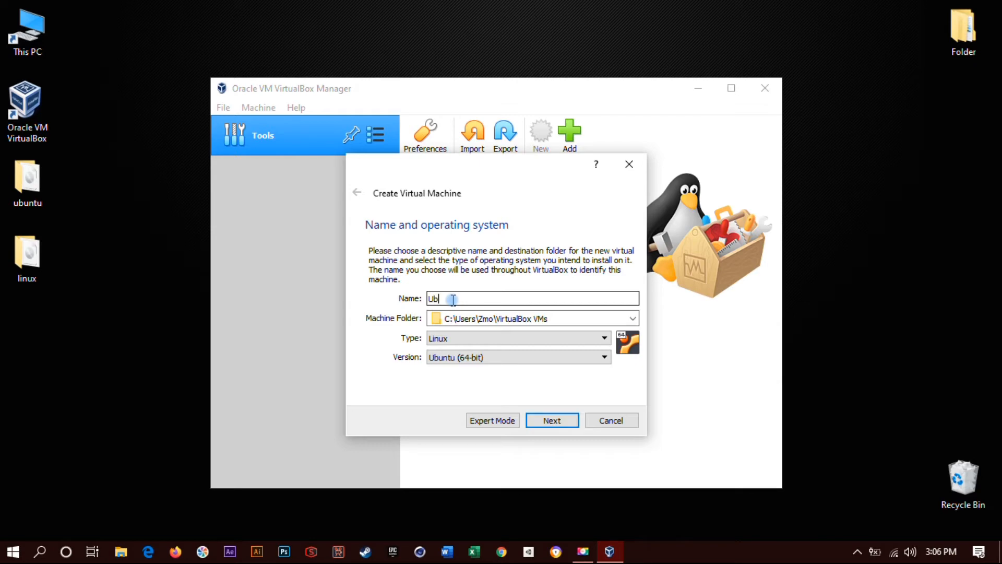
pyautogui.click(537, 417)
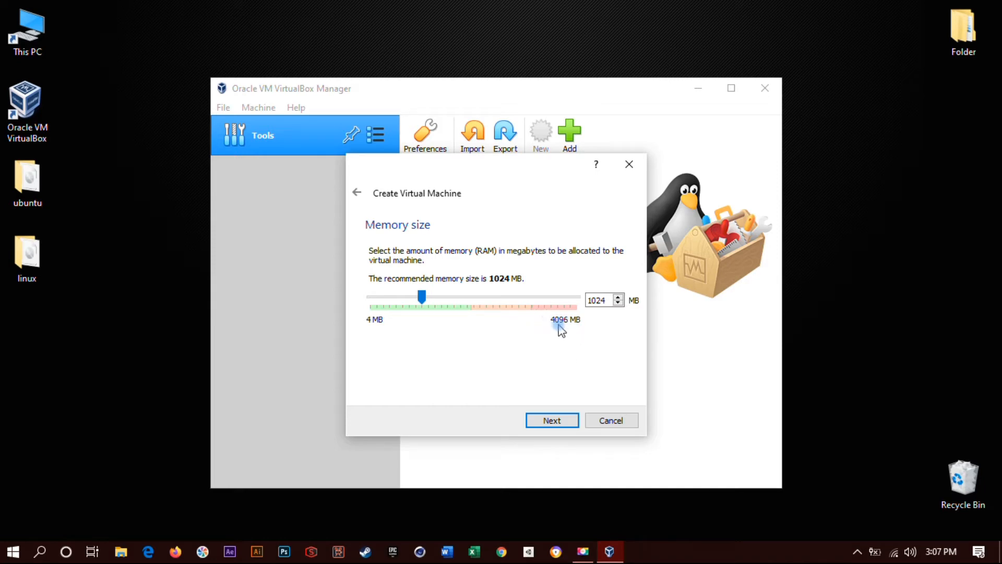
pyautogui.click(551, 417)
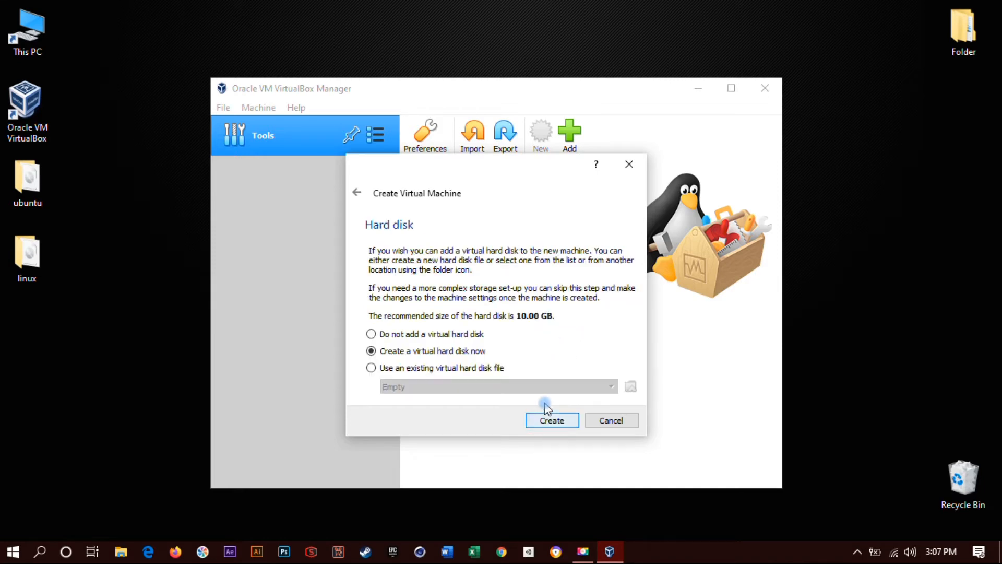
# Step: Create a new dynamically allocated VDI virtual hard disk of 10.00 GB for the machine
pyautogui.click(531, 419)
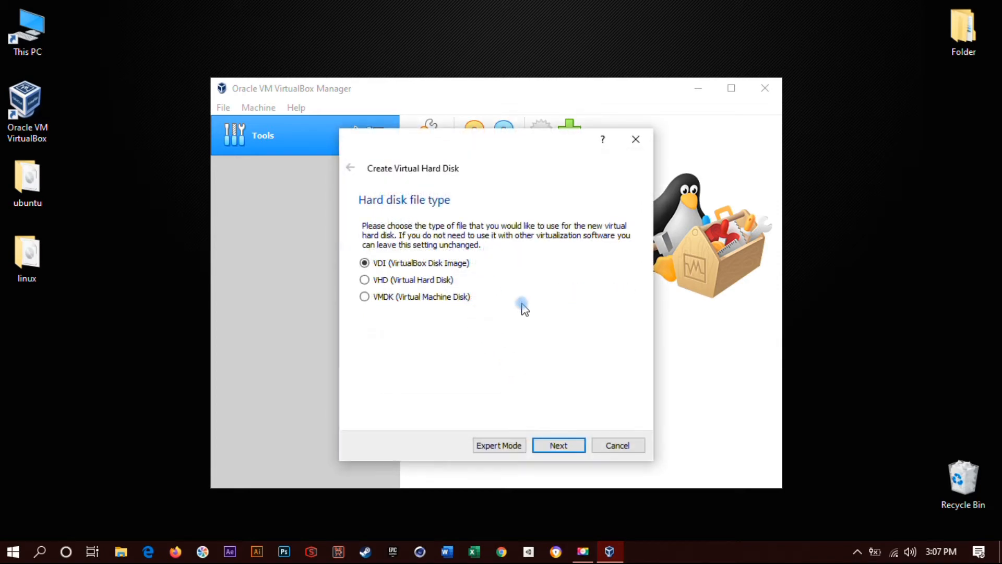
pyautogui.click(555, 447)
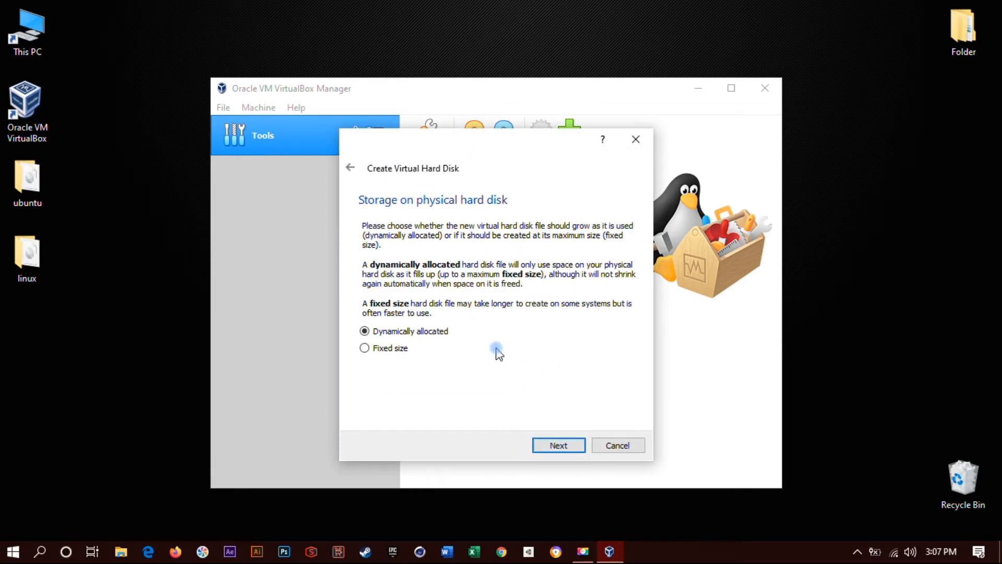
pyautogui.click(570, 446)
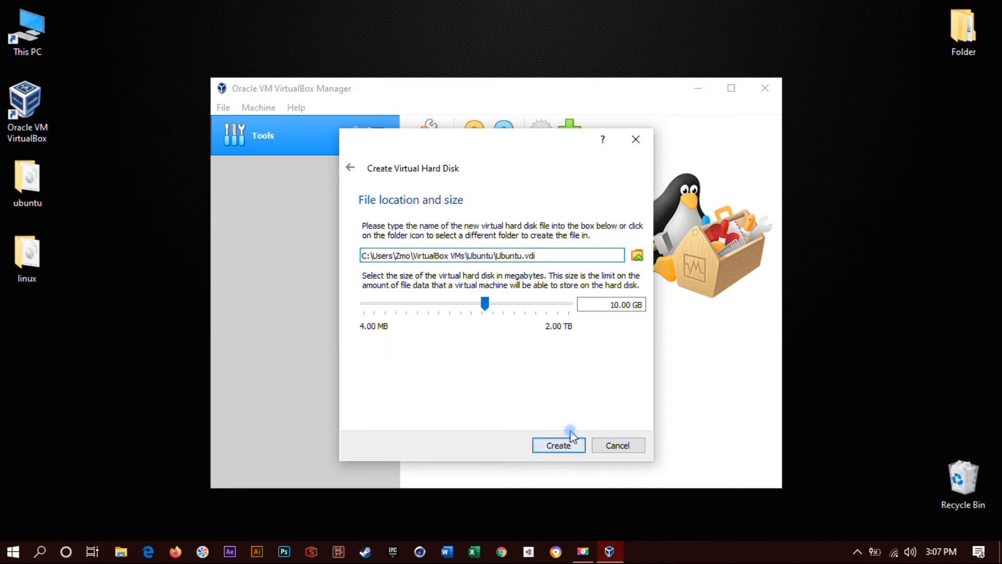
pyautogui.click(555, 444)
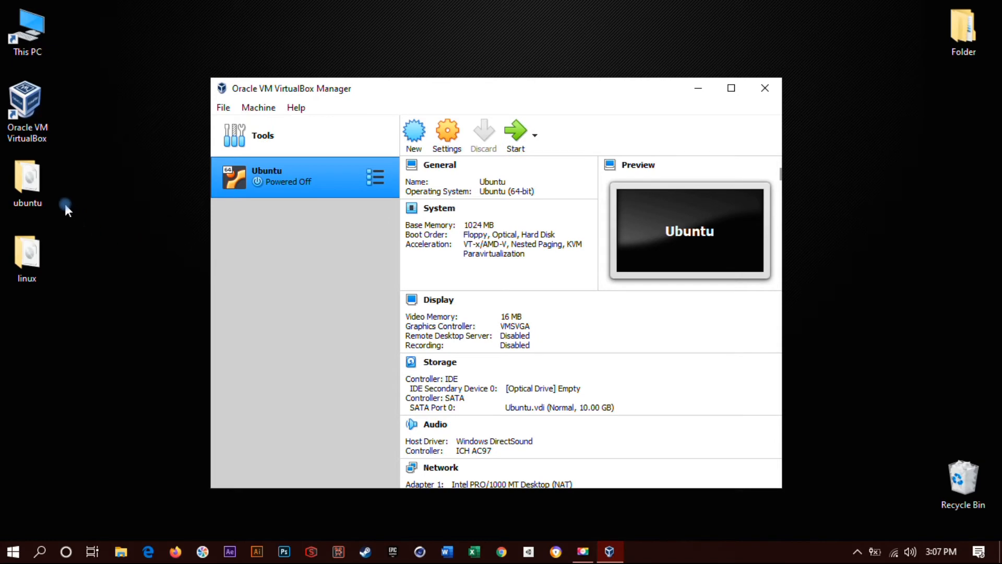
# Step: Mount ubuntu-20.04.2.0-desktop-amd64.iso from the desktop's ubuntu folder and close the folder
pyautogui.doubleClick(37, 204)
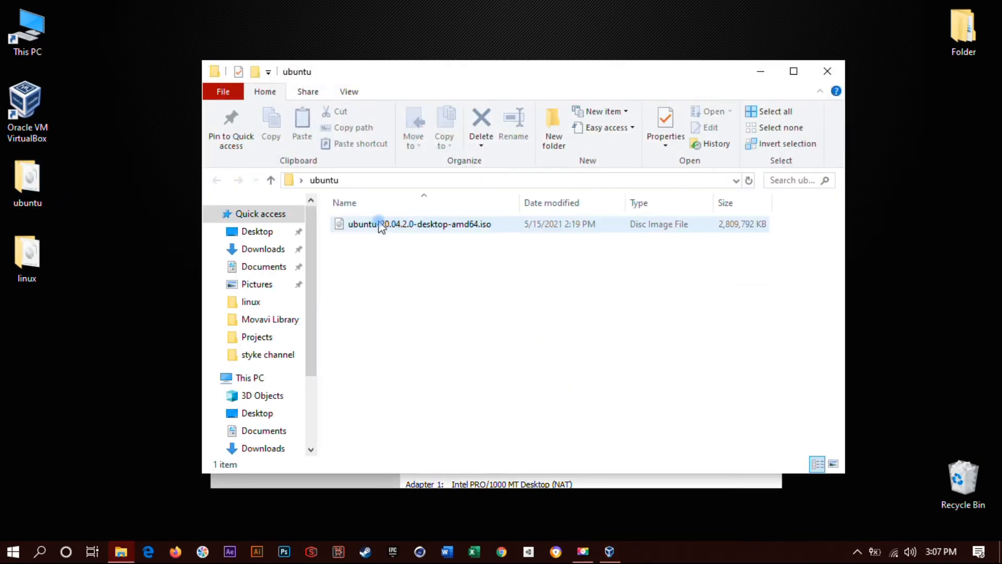
pyautogui.rightClick(380, 224)
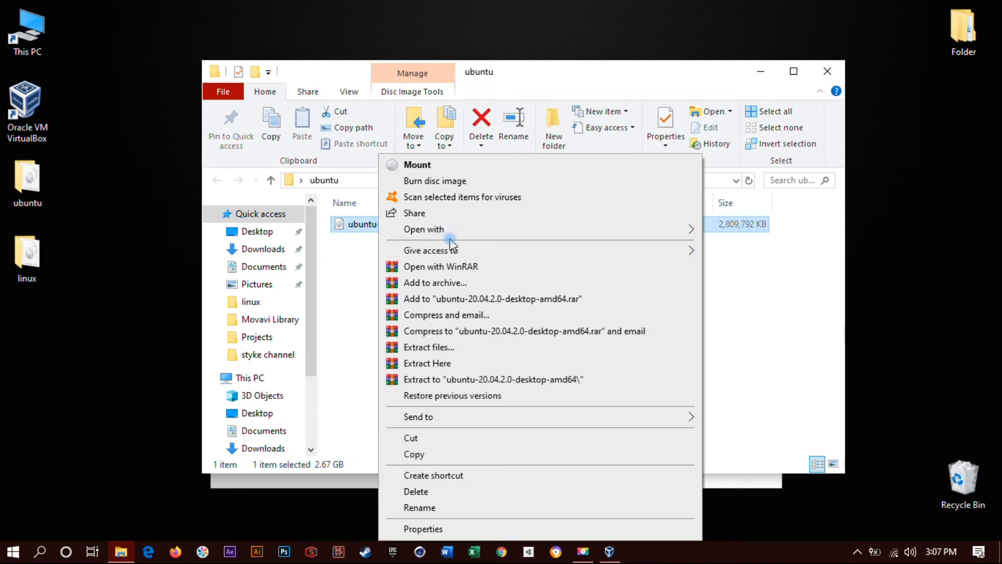
pyautogui.click(418, 165)
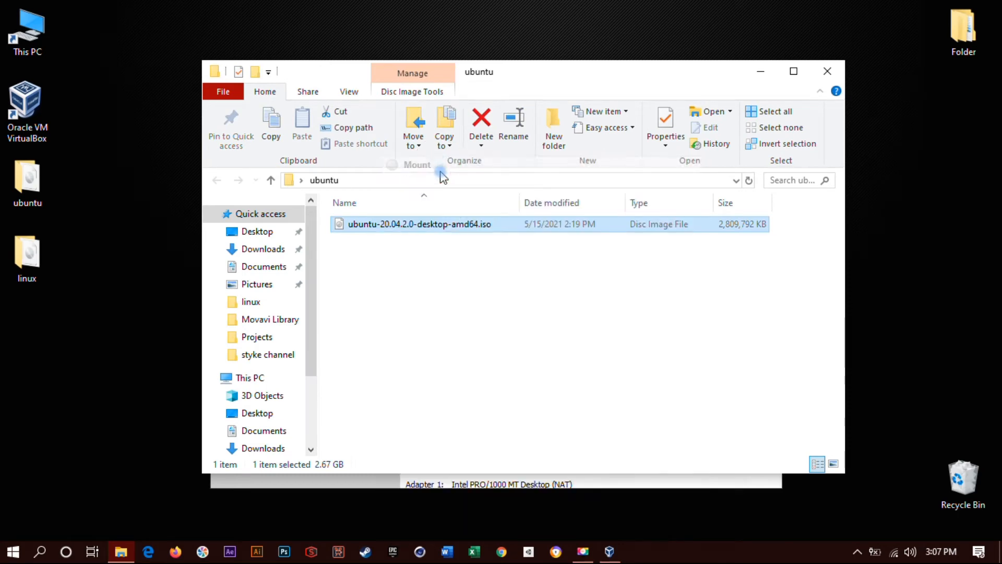
pyautogui.click(827, 71)
pyautogui.click(51, 204)
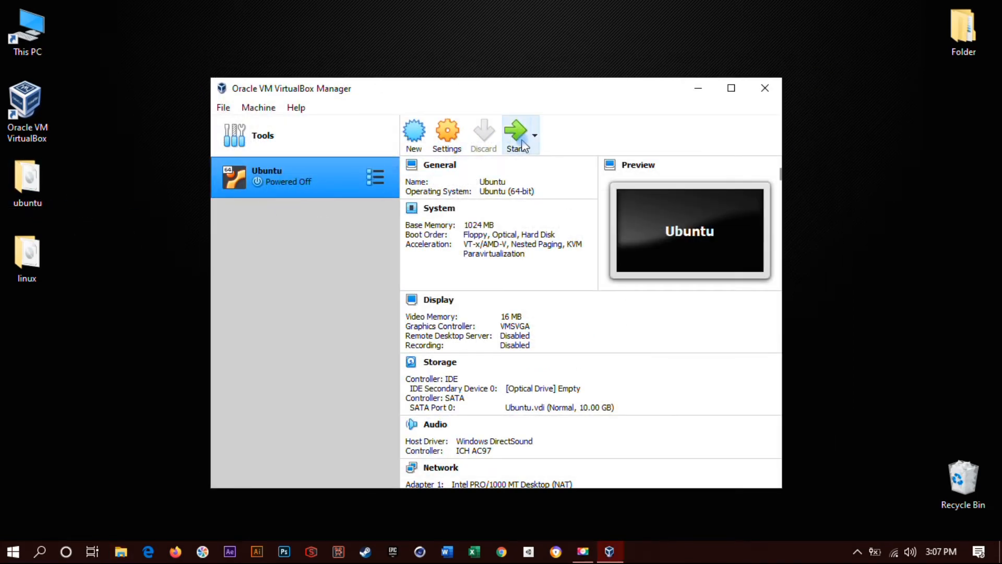
# Step: Start the Ubuntu virtual machine, using the host drive that holds the mounted ISO as its start-up disk
pyautogui.click(538, 146)
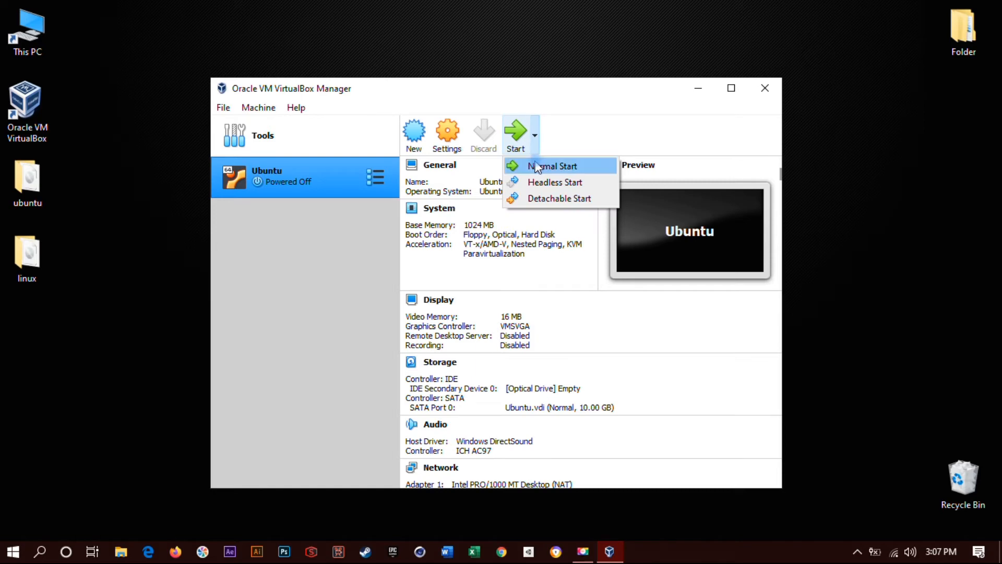
pyautogui.click(550, 142)
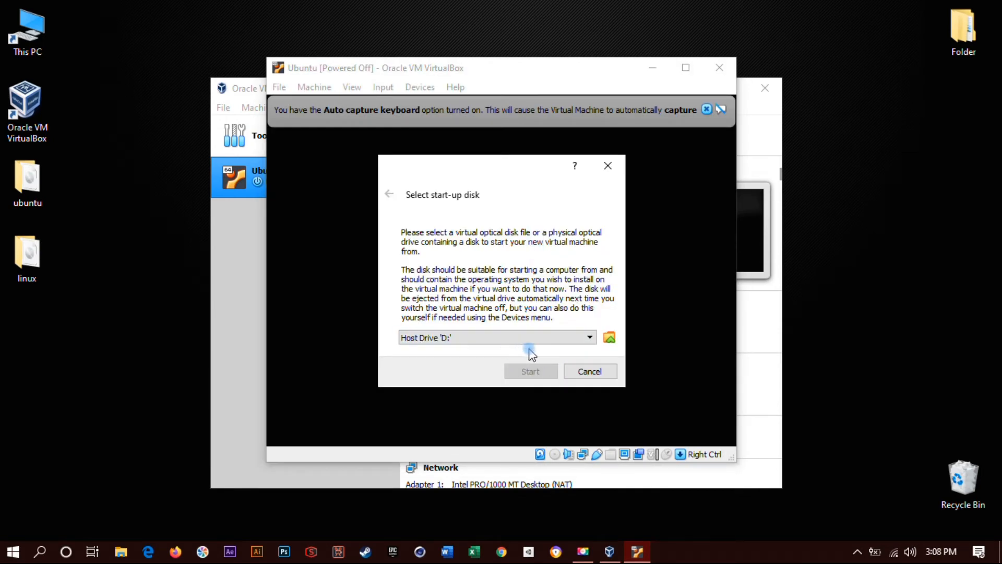
pyautogui.click(568, 340)
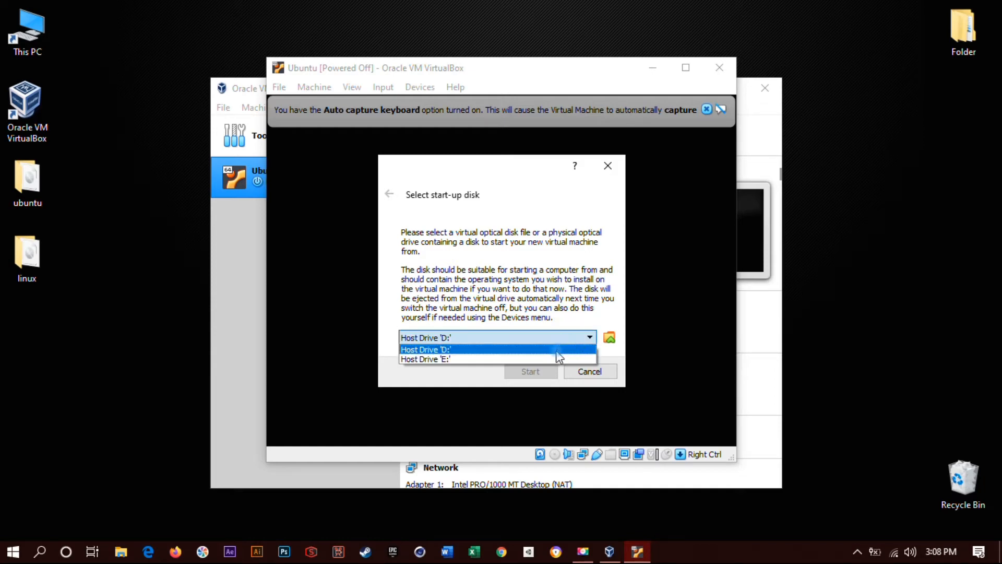
pyautogui.click(556, 359)
pyautogui.click(543, 339)
pyautogui.click(537, 339)
pyautogui.click(522, 343)
pyautogui.click(518, 353)
pyautogui.click(501, 341)
pyautogui.click(501, 346)
pyautogui.click(529, 372)
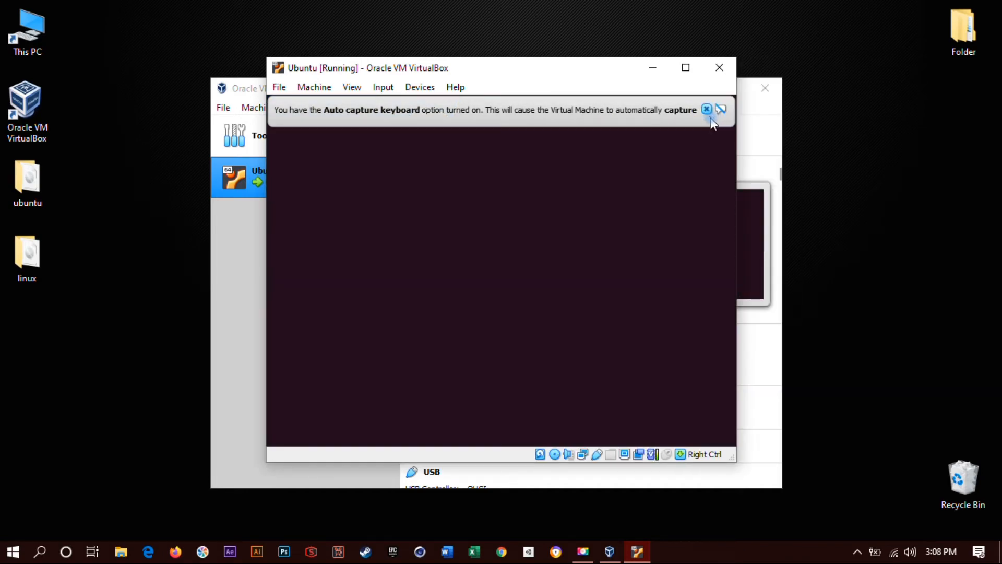
# Step: Dismiss the Auto capture keyboard notice and cancel the mouse capture dialog, with its message set not to show again
pyautogui.click(707, 110)
pyautogui.moveTo(510, 69)
pyautogui.mouseDown()
pyautogui.moveTo(495, 89)
pyautogui.moveTo(503, 88)
pyautogui.mouseUp()
pyautogui.click(483, 255)
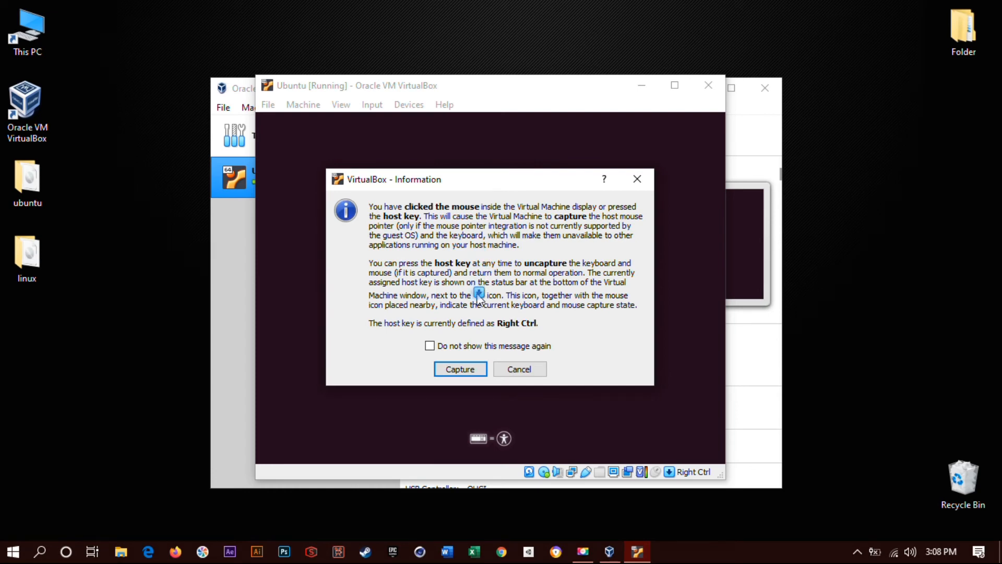
pyautogui.click(505, 348)
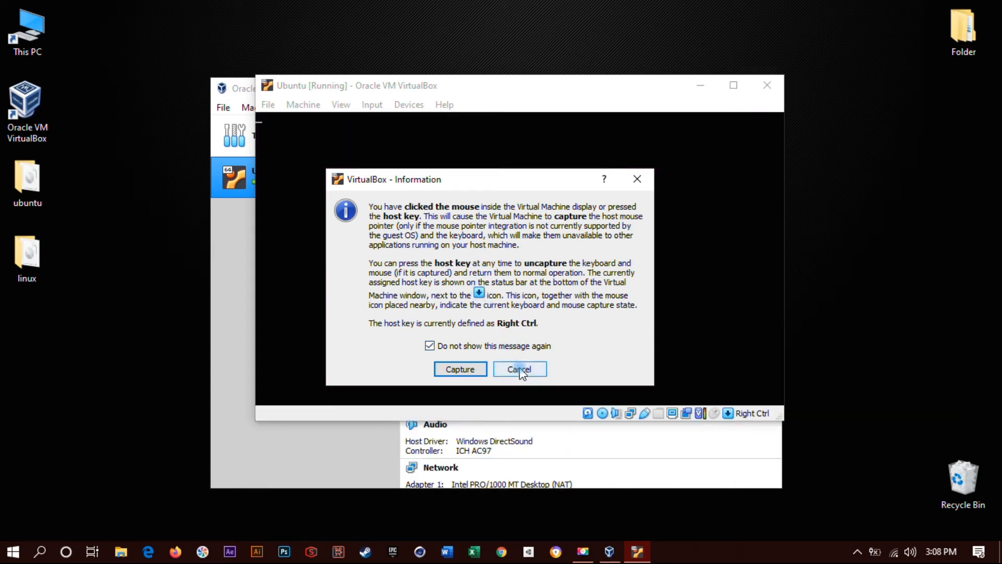
pyautogui.click(519, 369)
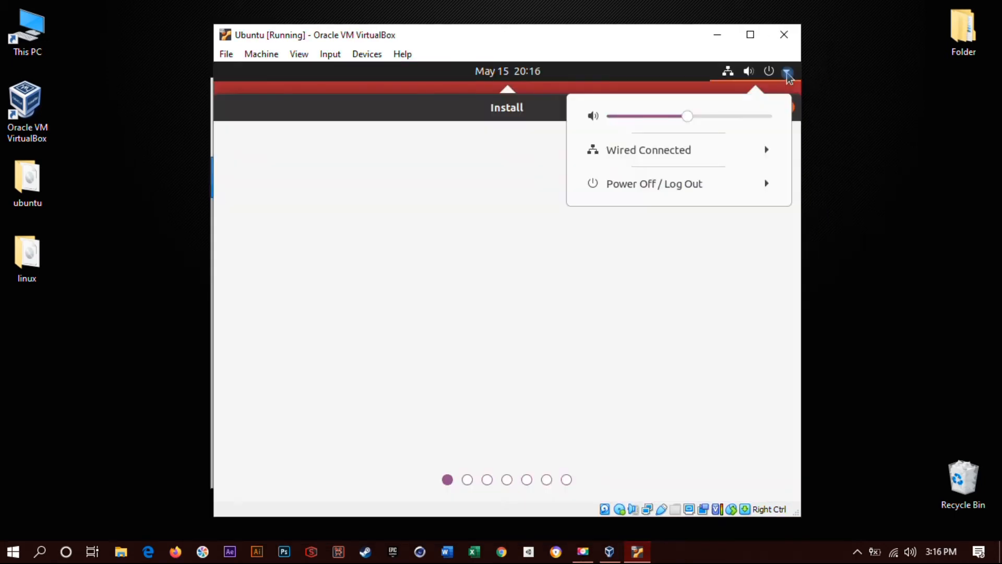
# Step: Start installing Ubuntu in English with the English (US) keyboard layout and a Normal installation without updates or third-party software
pyautogui.click(786, 72)
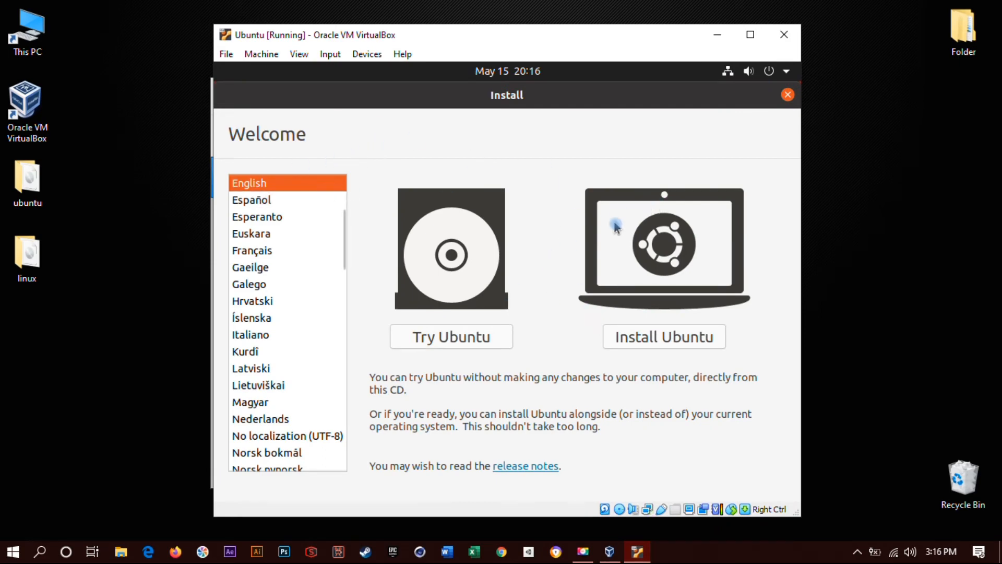
pyautogui.click(660, 338)
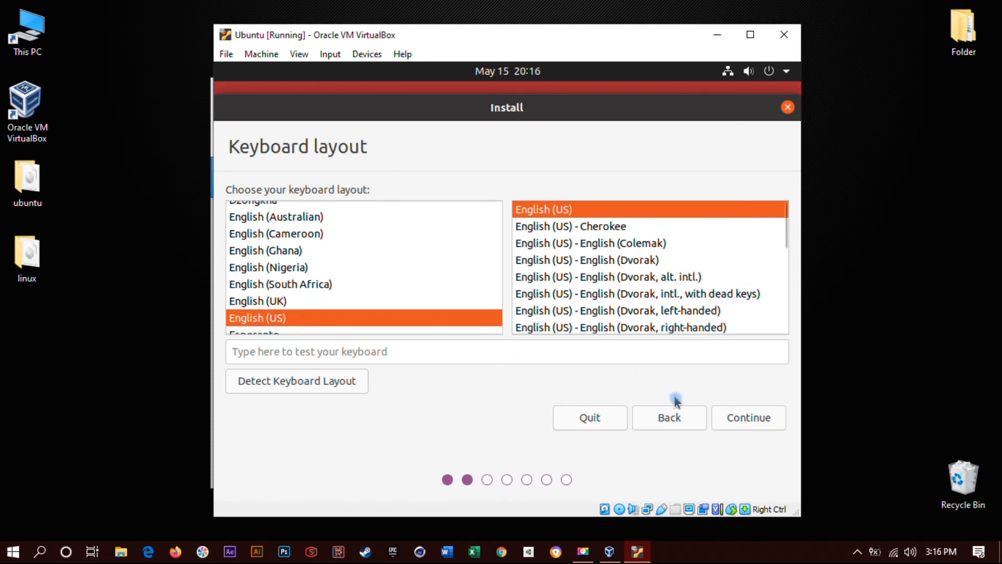
pyautogui.click(727, 418)
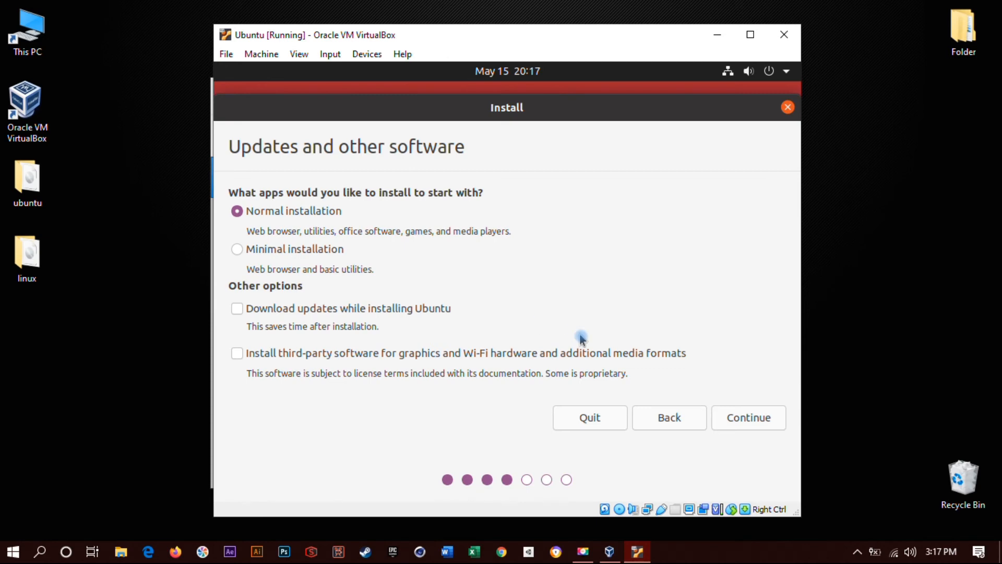
pyautogui.click(742, 419)
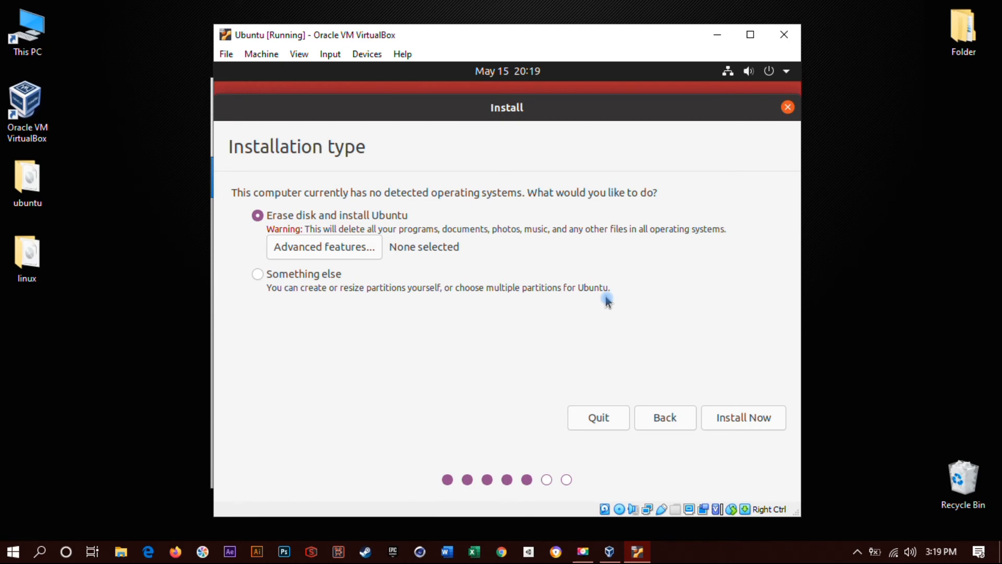
# Step: Erase the virtual disk and install Ubuntu on it, confirming that the partition changes are written to disk
pyautogui.click(726, 418)
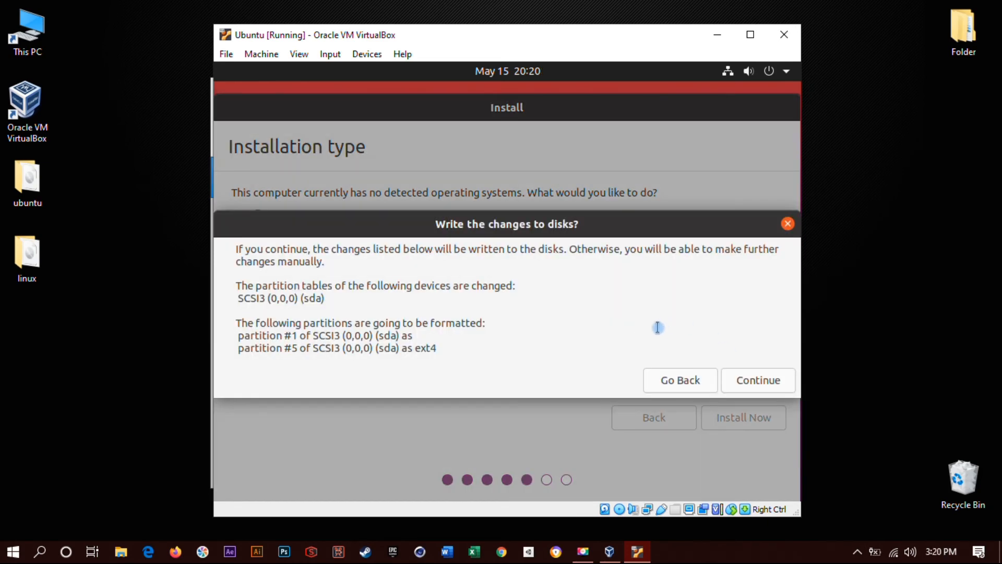
pyautogui.click(750, 382)
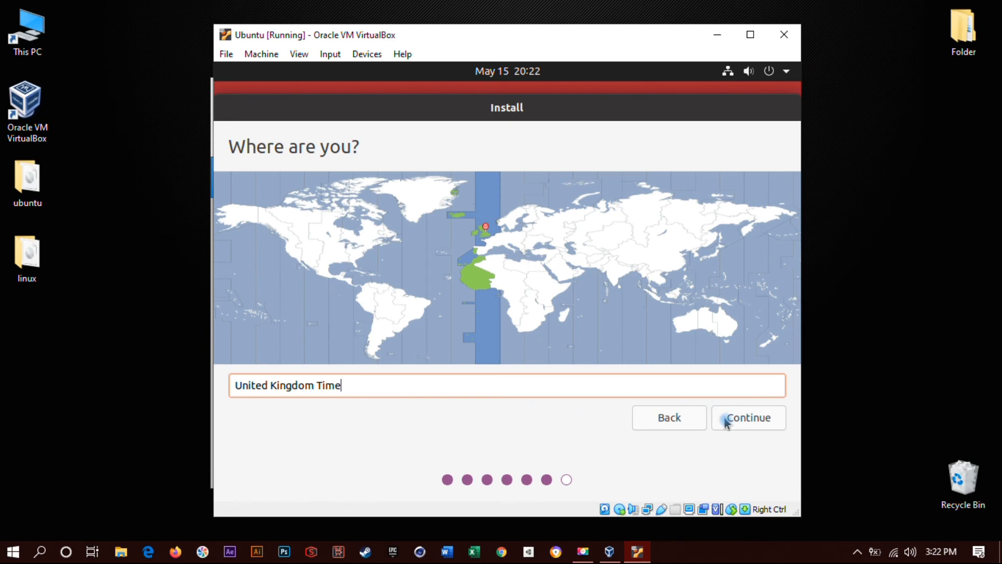
# Step: Set the location to United Kingdom Time and submit the account's name, computer name, username and password with automatic login
pyautogui.click(731, 423)
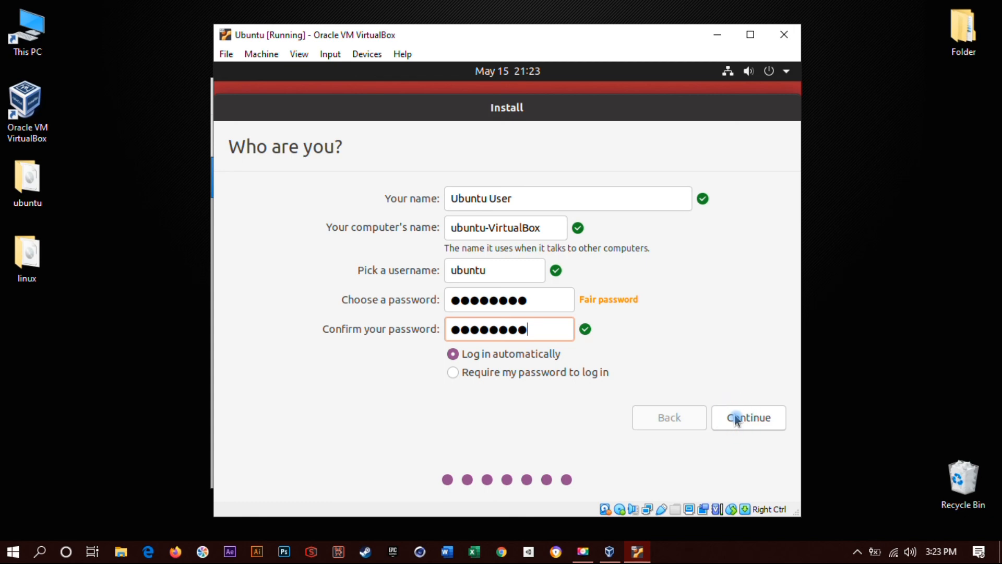
pyautogui.click(736, 418)
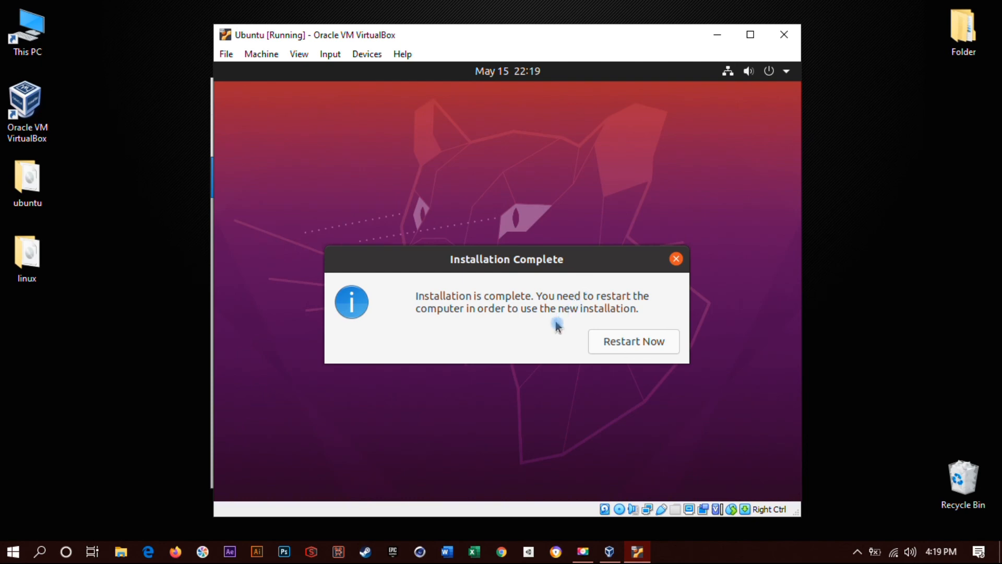
# Step: Restart the virtual machine into the new Ubuntu installation and skip connecting online accounts
pyautogui.click(621, 343)
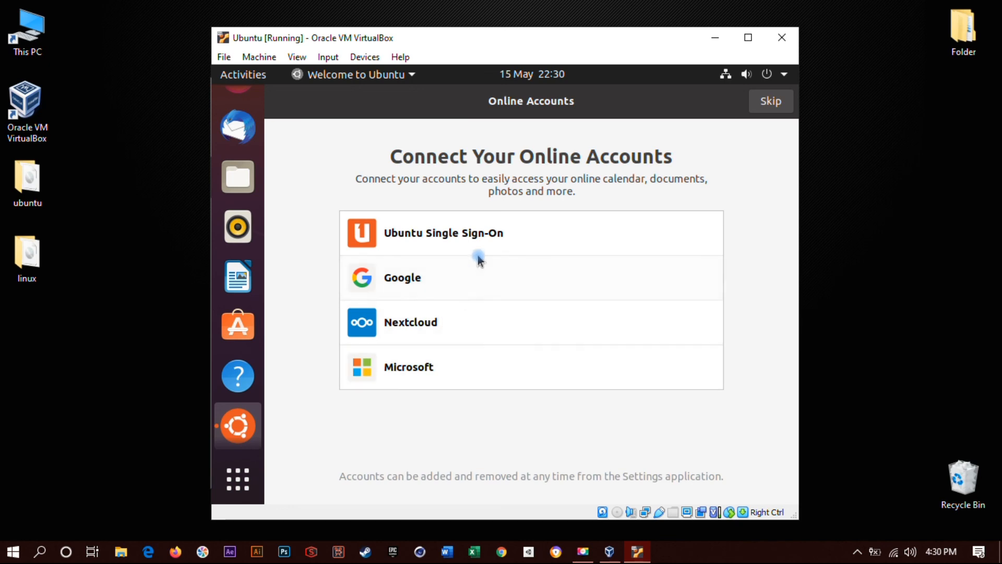
pyautogui.click(461, 282)
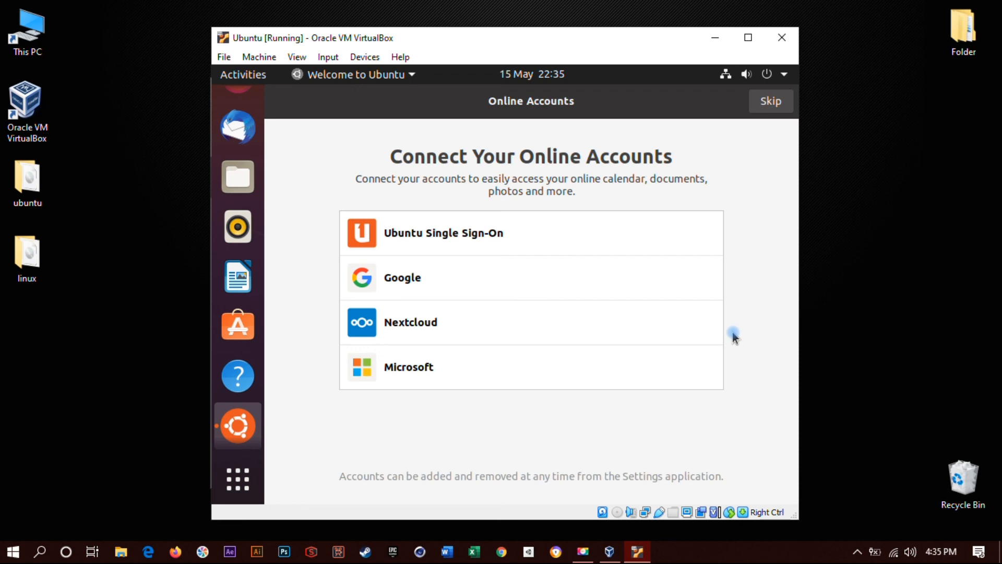
pyautogui.click(771, 106)
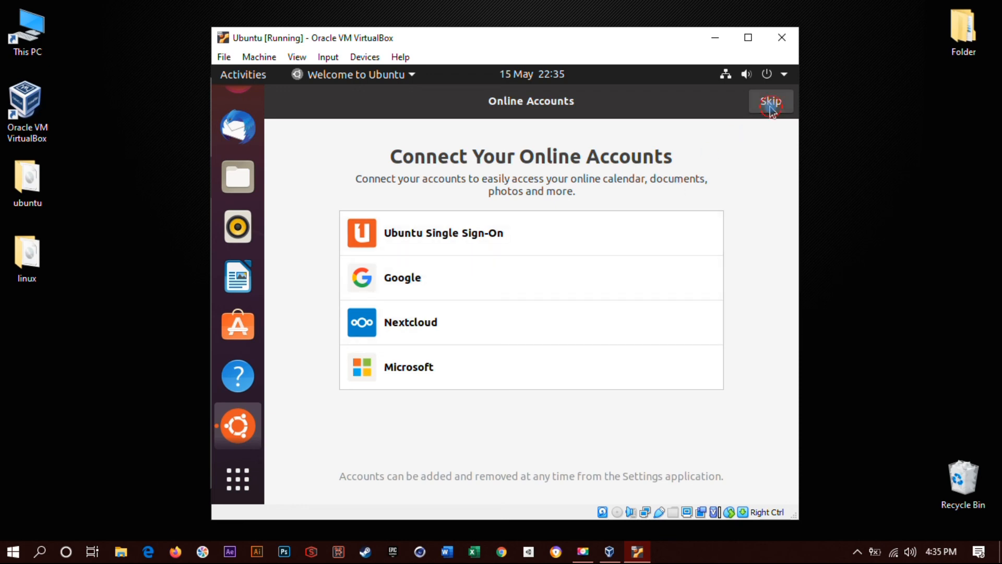